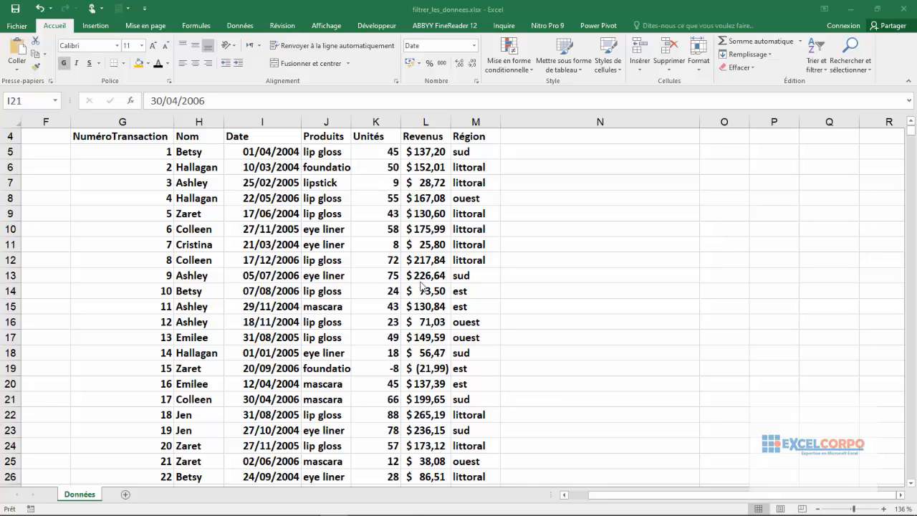
# Step: Examine each data column in turn, from NuméroTransaction through Région
pyautogui.click(406, 197)
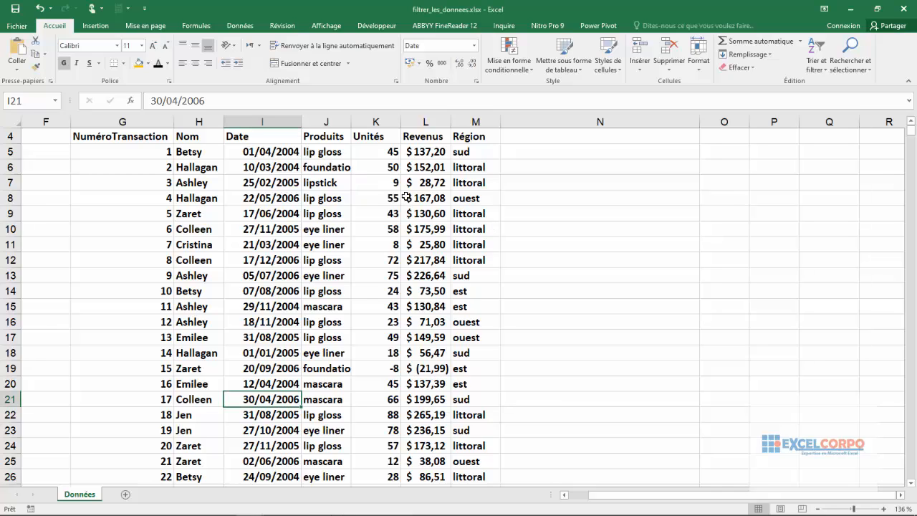
pyautogui.click(406, 197)
pyautogui.click(486, 193)
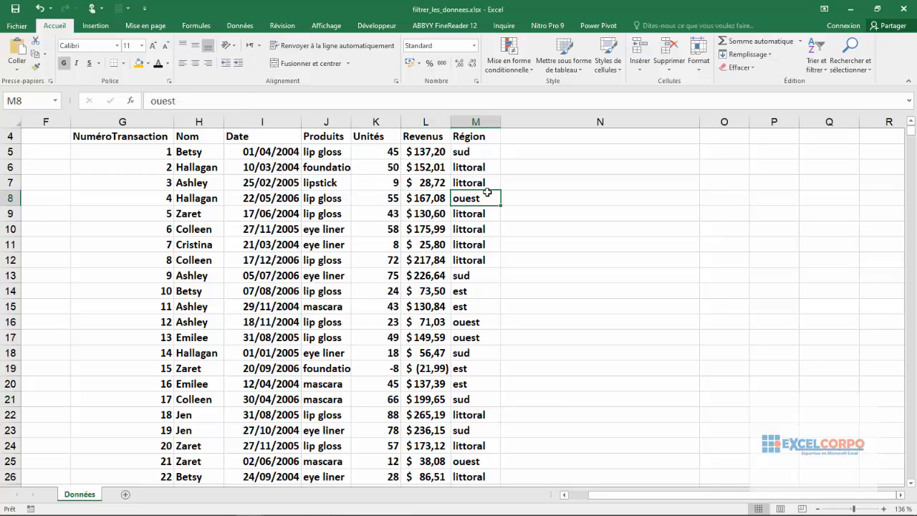
pyautogui.click(120, 121)
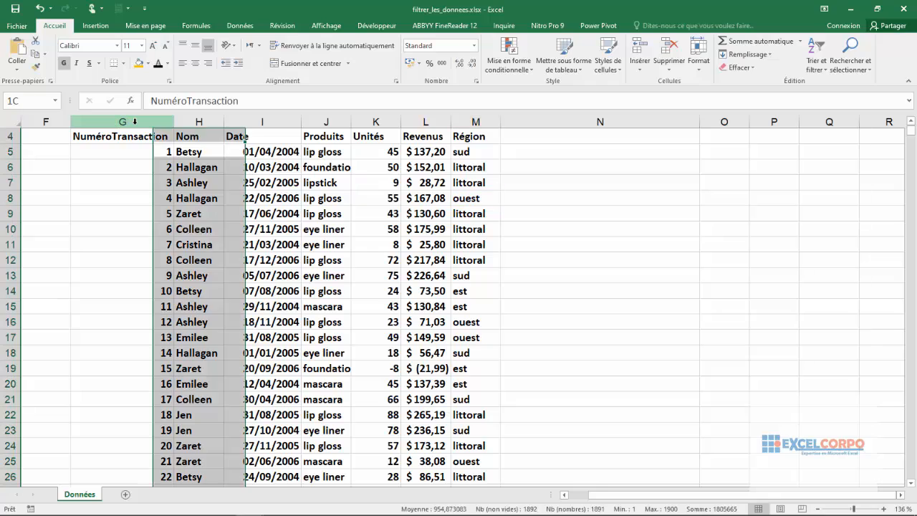
pyautogui.click(199, 123)
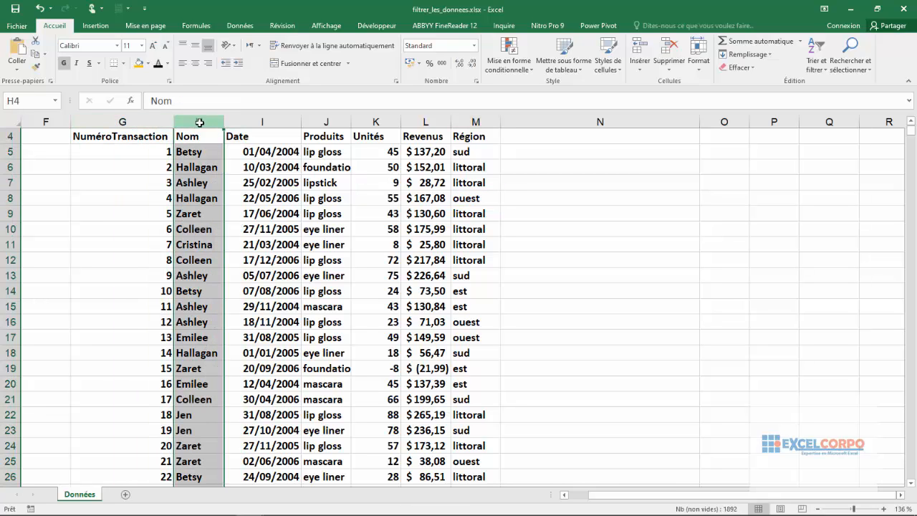
pyautogui.click(252, 117)
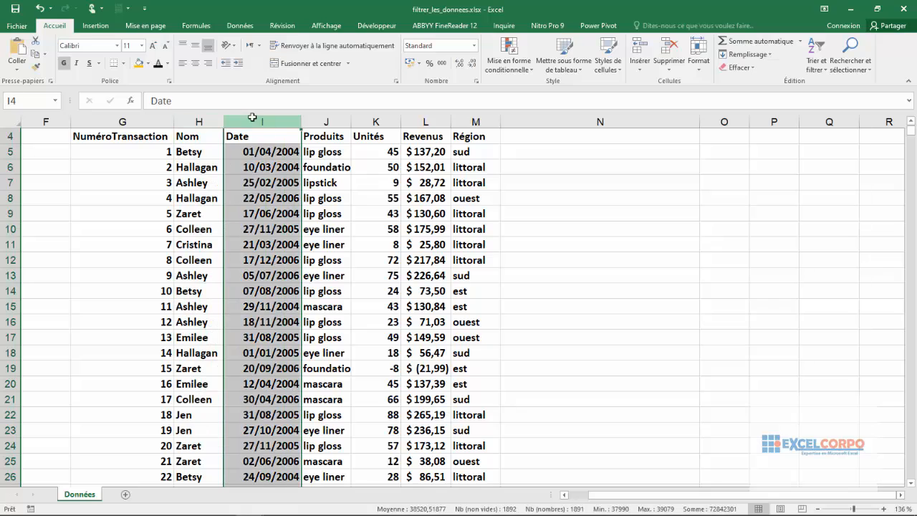
pyautogui.click(323, 121)
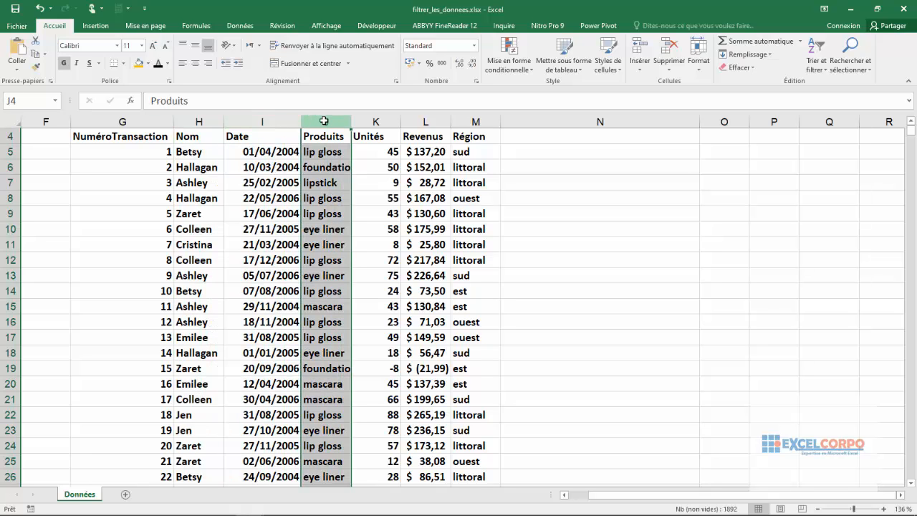
pyautogui.click(375, 121)
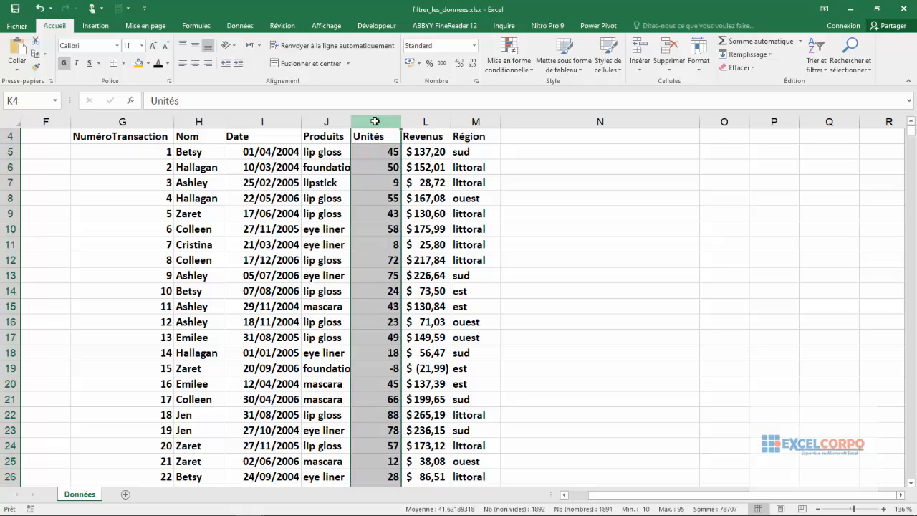
pyautogui.click(424, 122)
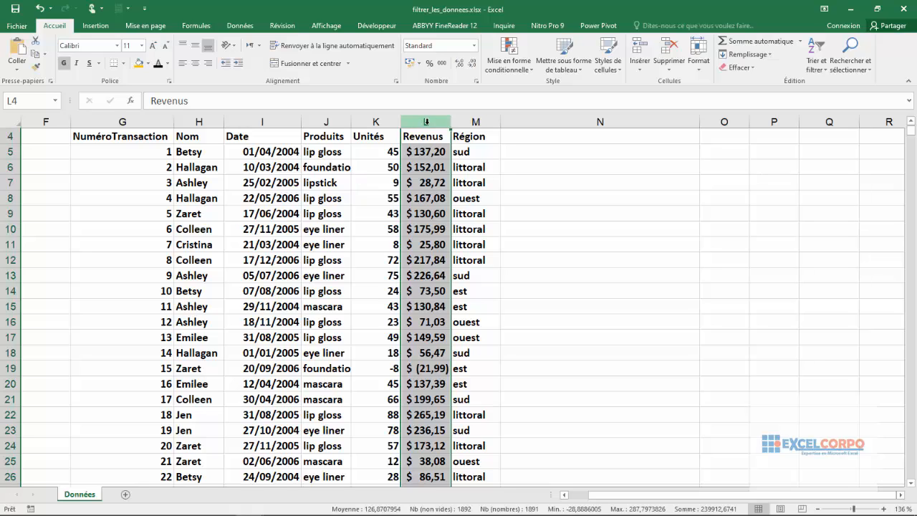
pyautogui.click(484, 120)
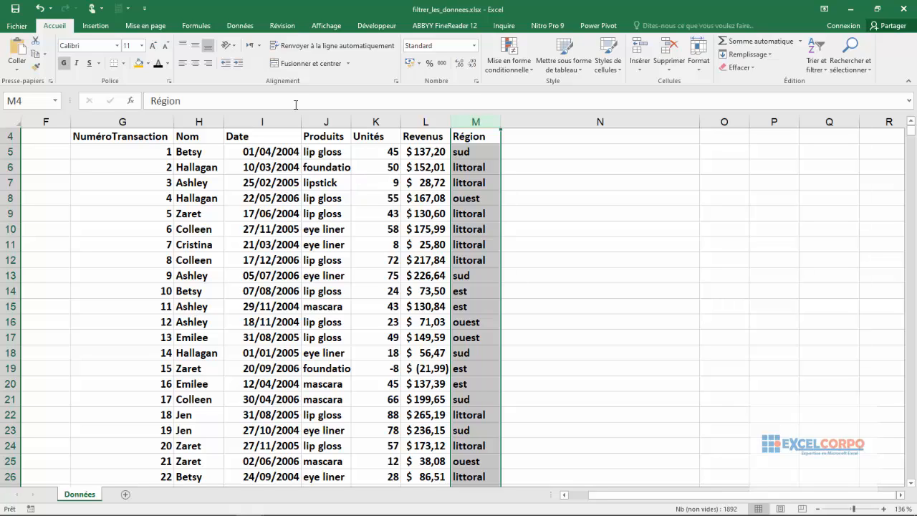
# Step: Find example filter criteria in the data: a seller in Nom, lipstick in Produits and est in Région
pyautogui.click(202, 415)
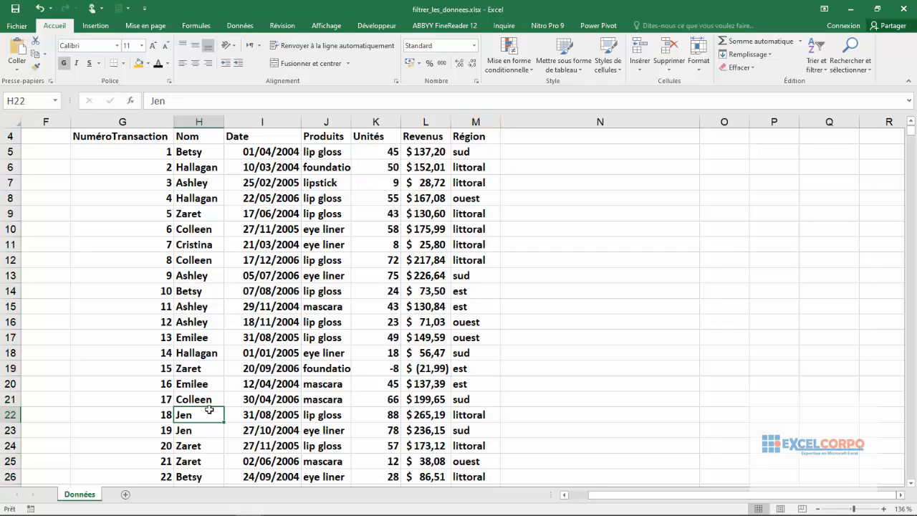
pyautogui.click(328, 184)
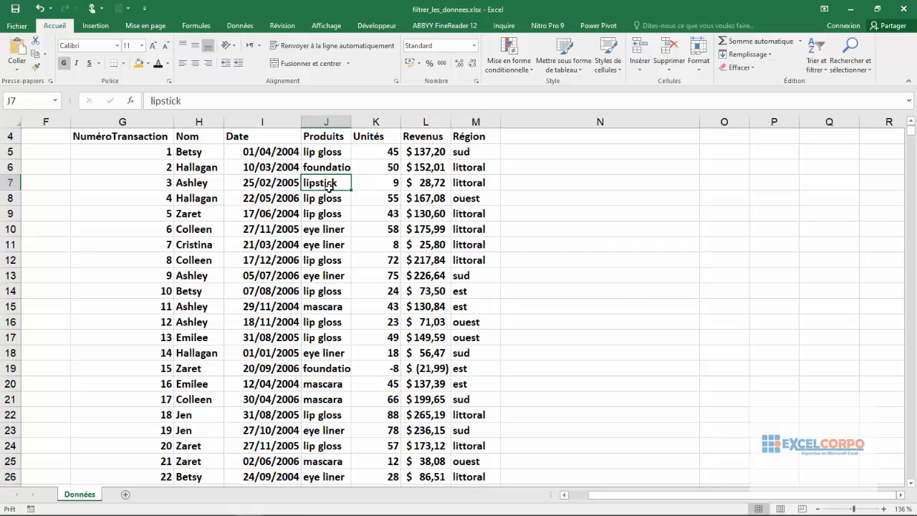
pyautogui.click(465, 366)
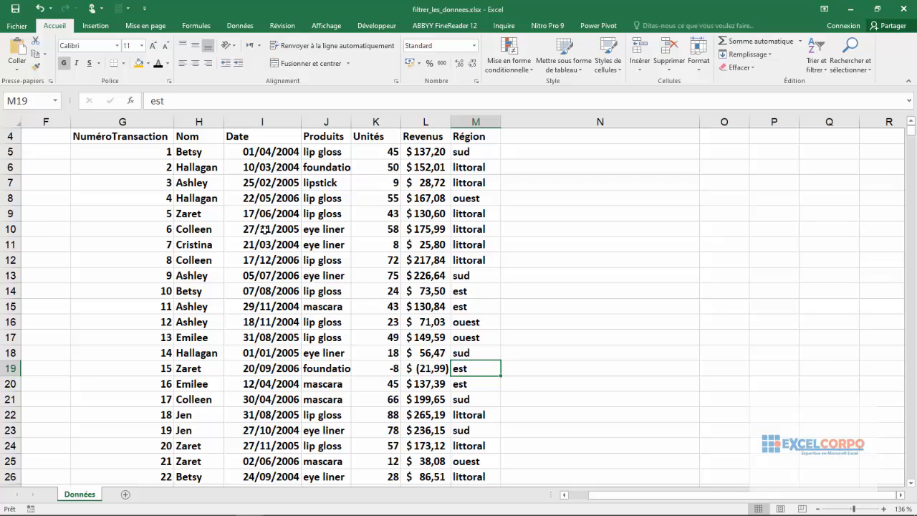
# Step: Select the whole data table from the NuméroTransaction header to the last row to check its extent, and return to the first rows
pyautogui.click(151, 134)
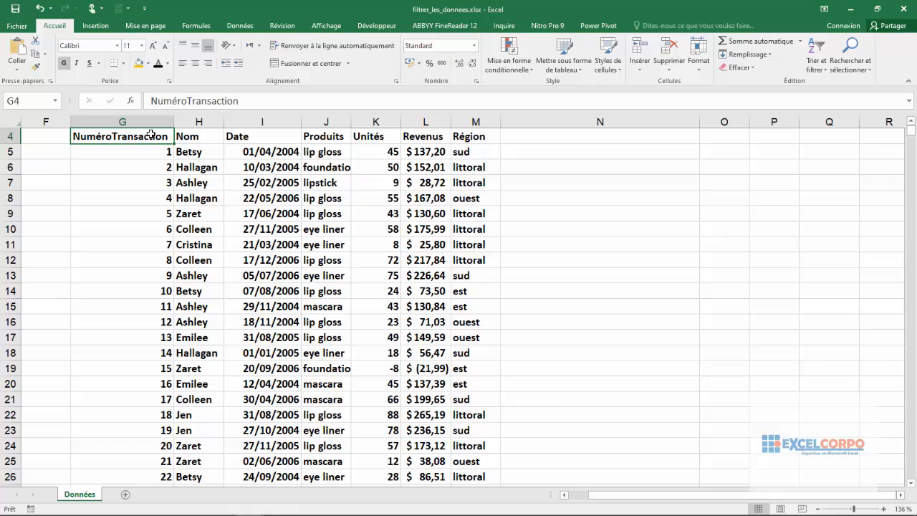
pyautogui.click(198, 154)
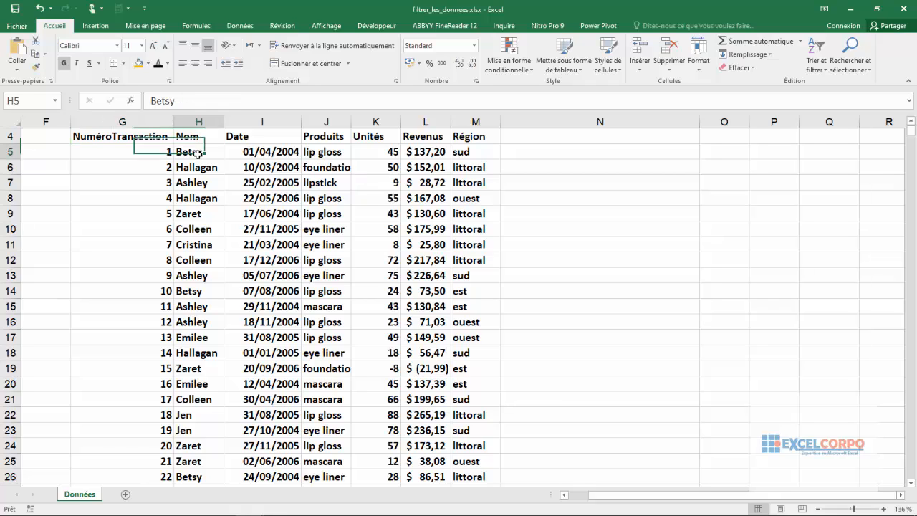
pyautogui.click(157, 156)
pyautogui.click(190, 179)
pyautogui.click(135, 170)
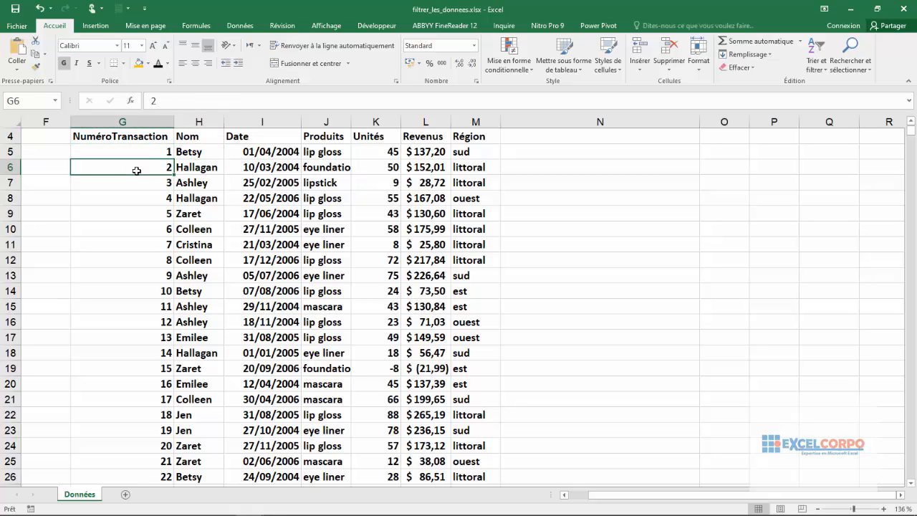
pyautogui.click(134, 137)
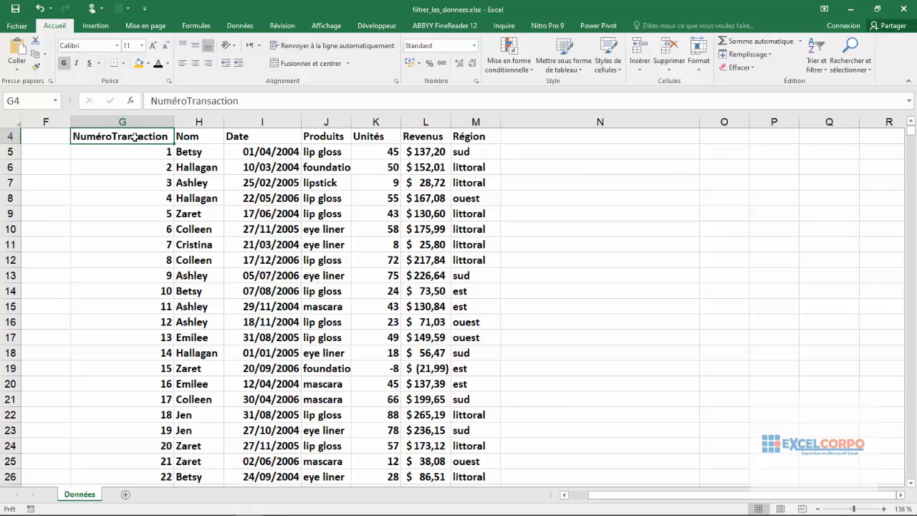
pyautogui.hotkey('ctrl', 'shift', 'Right')
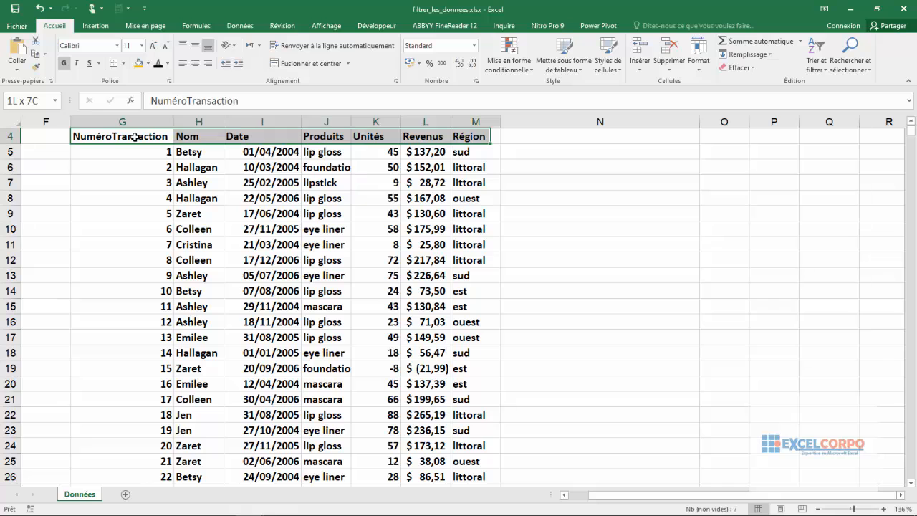
pyautogui.hotkey('ctrl', 'shift', 'Down')
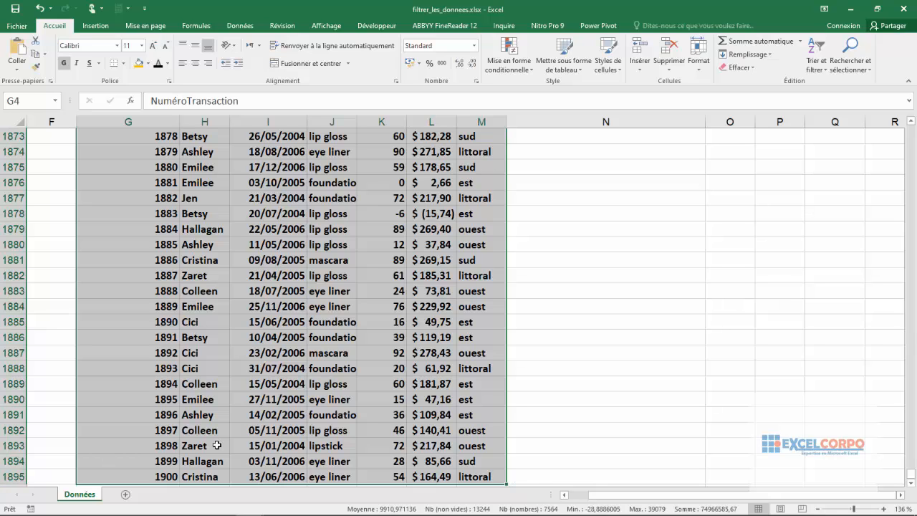
pyautogui.click(413, 372)
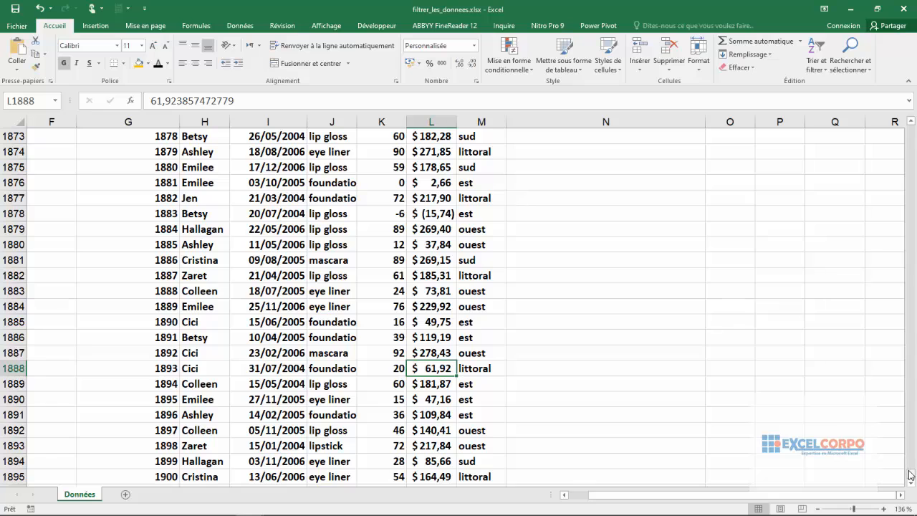
pyautogui.moveTo(908, 472); pyautogui.dragTo(911, 279)
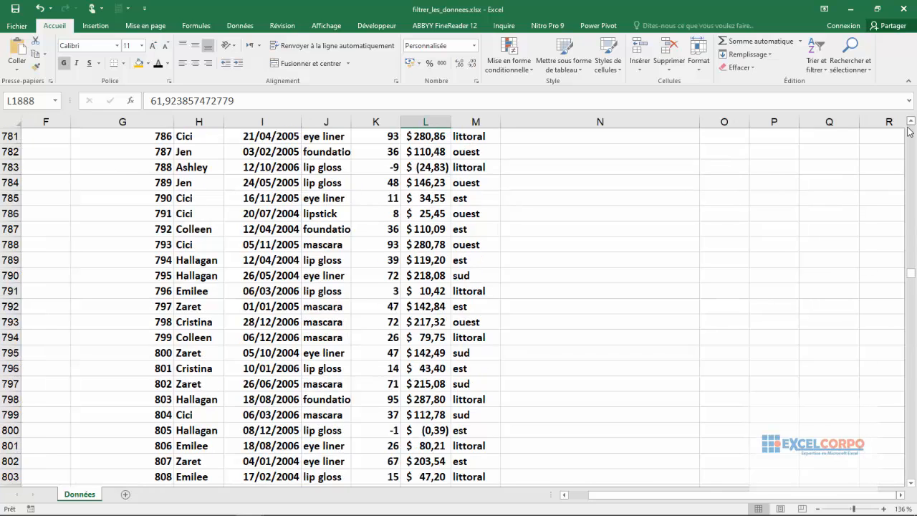
pyautogui.moveTo(911, 272); pyautogui.dragTo(911, 125)
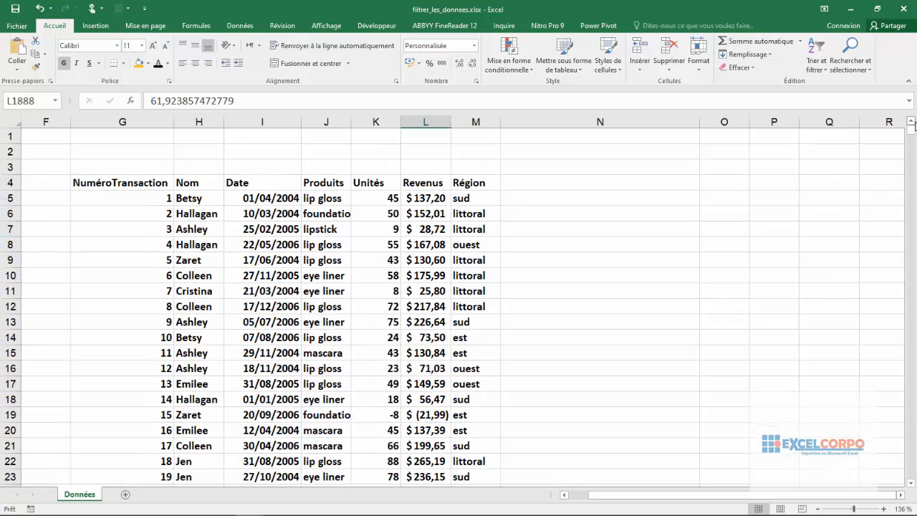
# Step: Review the cells holding the example criteria again: lipstick in J7, the seller in H22, est in M14, and a date in I11
pyautogui.click(315, 231)
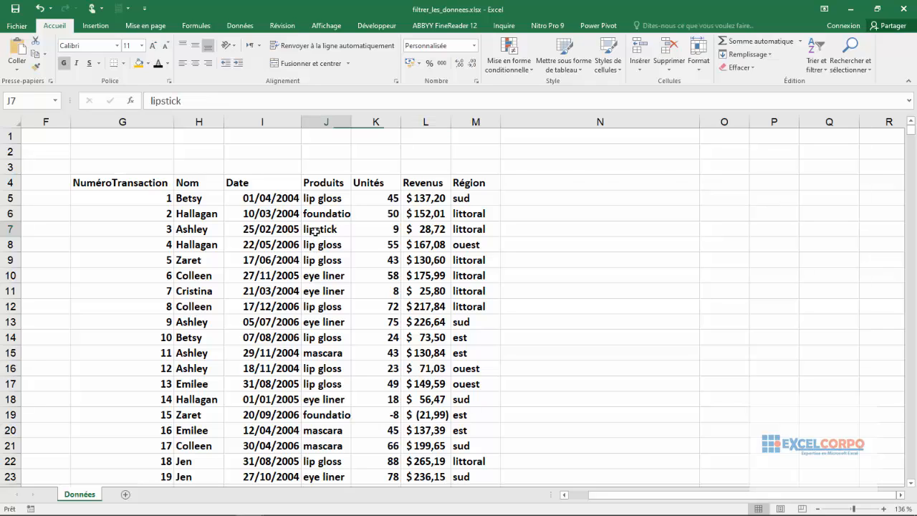
pyautogui.click(188, 462)
pyautogui.click(468, 342)
pyautogui.click(288, 289)
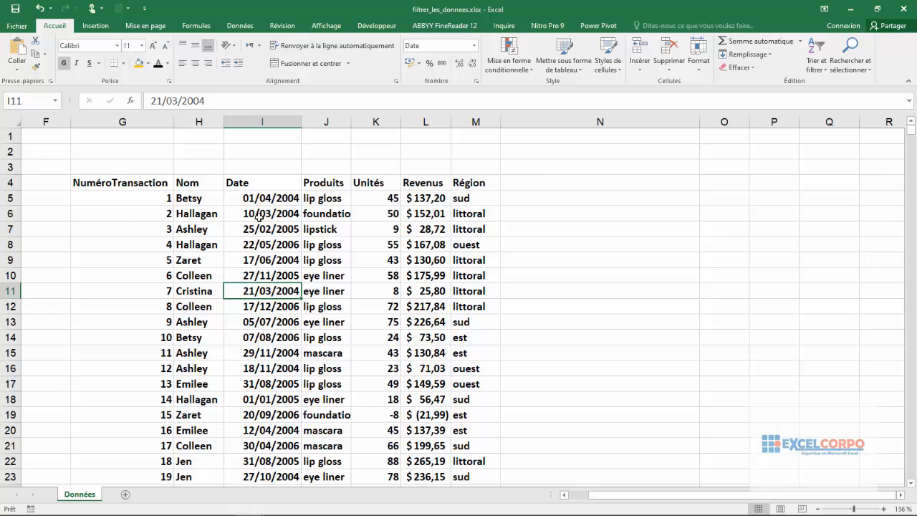
# Step: Select the header and first two records, extend the selection down to the last record, and return to the sheet's start
pyautogui.click(113, 184)
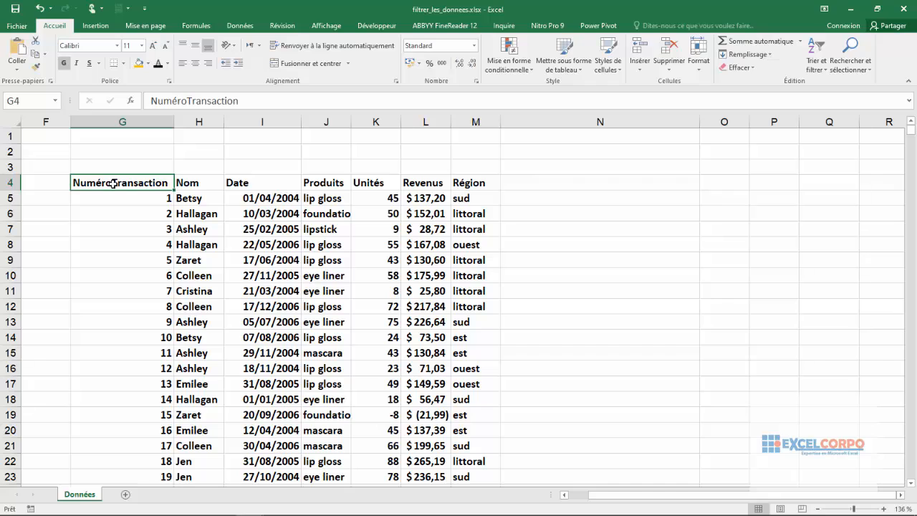
pyautogui.moveTo(114, 183); pyautogui.dragTo(482, 210)
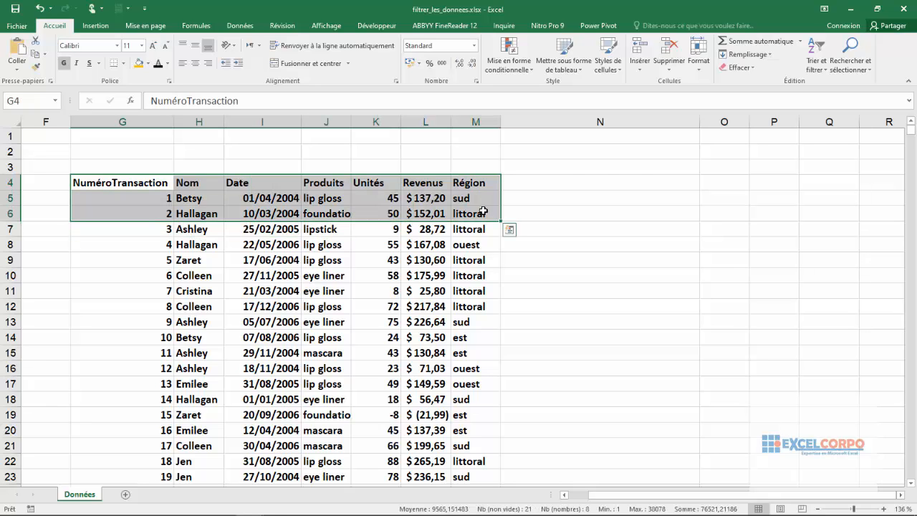
pyautogui.hotkey('ctrl', 'shift', 'Down')
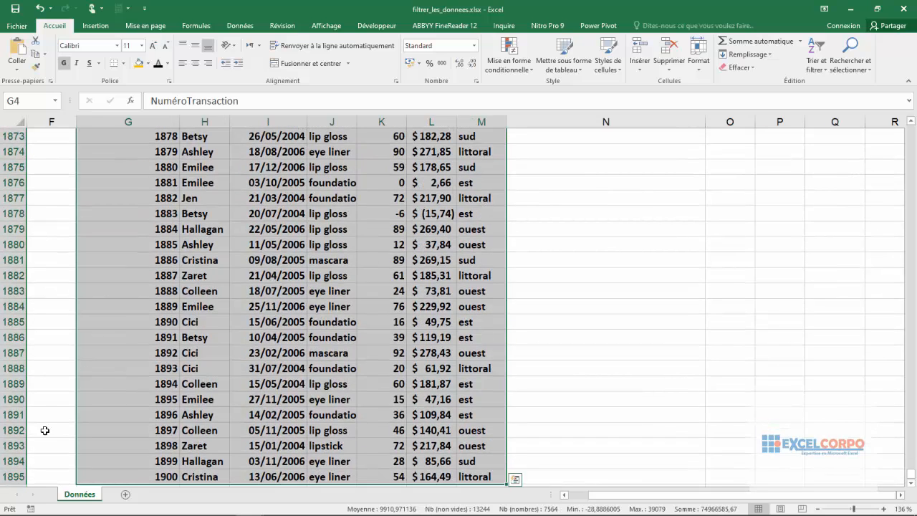
pyautogui.click(328, 260)
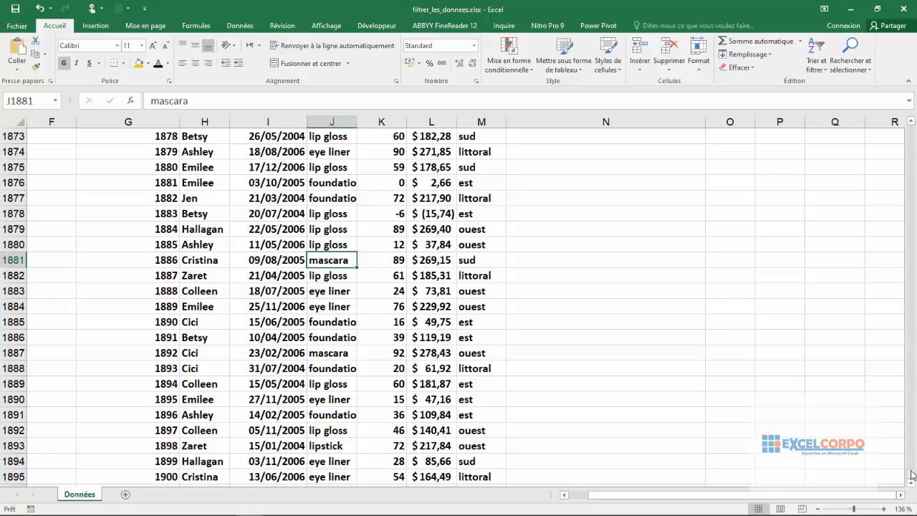
pyautogui.moveTo(912, 474); pyautogui.dragTo(910, 129)
# Step: Turn on filtering for the data table from cell I12 in the Date column
pyautogui.click(231, 305)
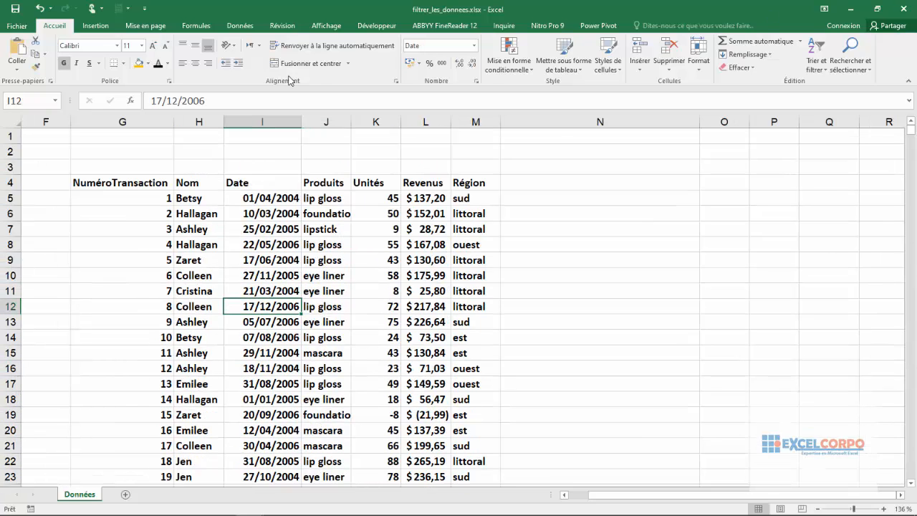
pyautogui.click(242, 27)
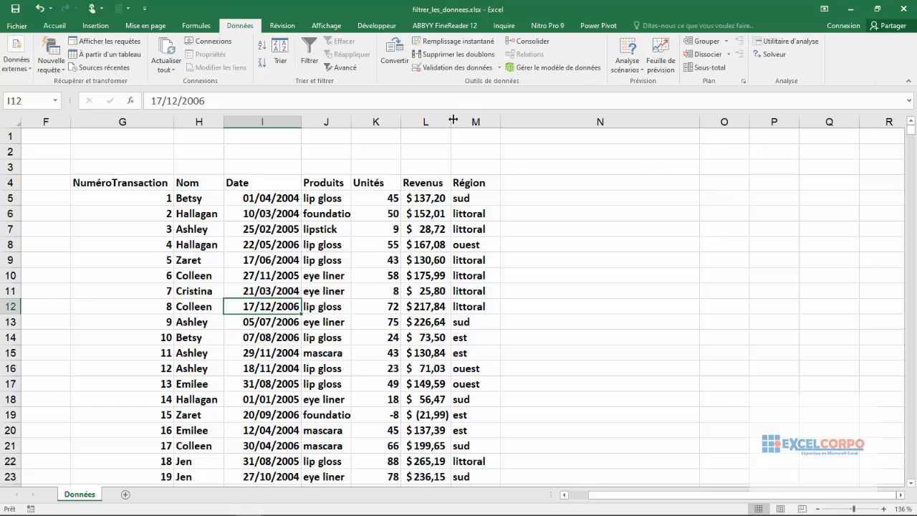
pyautogui.click(312, 58)
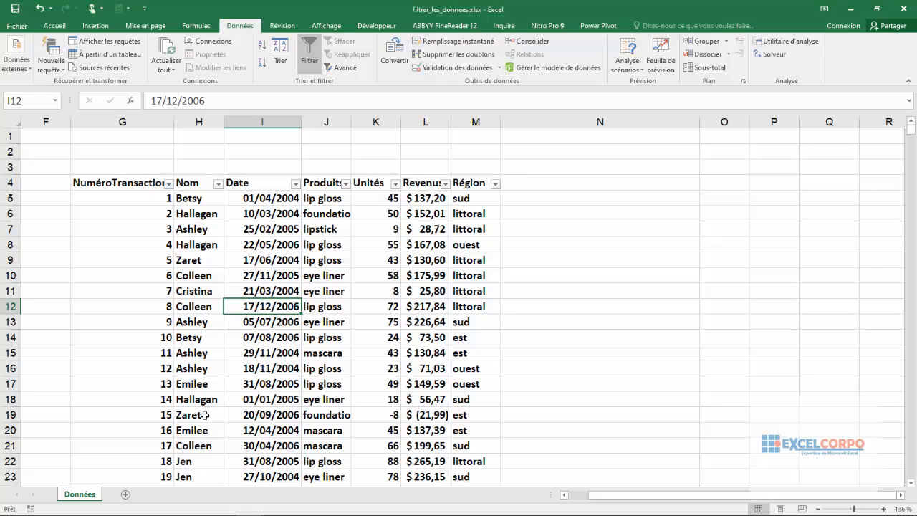
# Step: Check the criteria cells in the filter-enabled table: the seller in H22, lipstick in J7 and est in M14
pyautogui.click(190, 464)
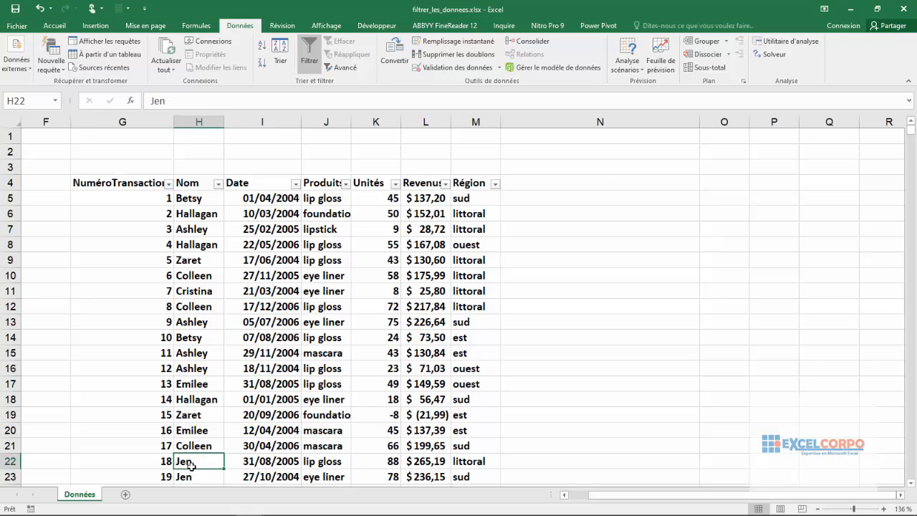
pyautogui.click(307, 226)
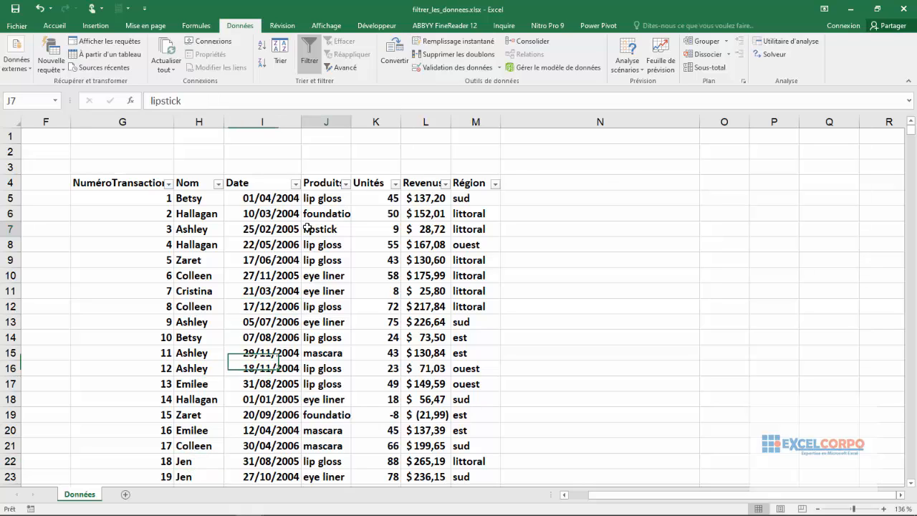
pyautogui.click(470, 335)
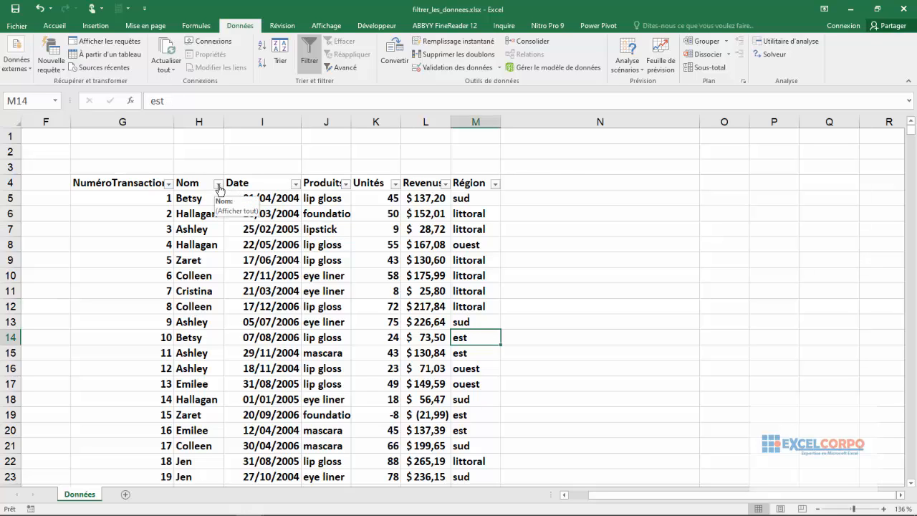
# Step: Filter the Nom column so that only the records of the seller named in H22 are shown
pyautogui.click(218, 184)
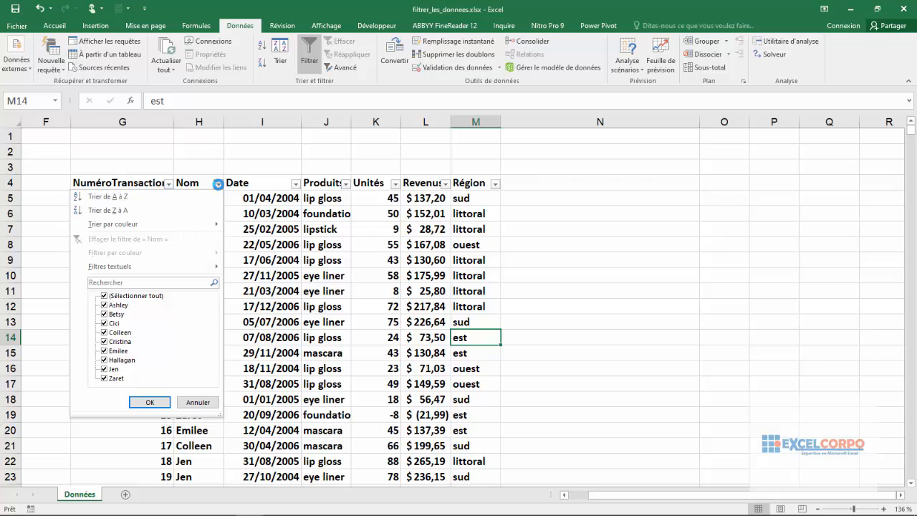
pyautogui.moveTo(169, 269)
pyautogui.click(105, 296)
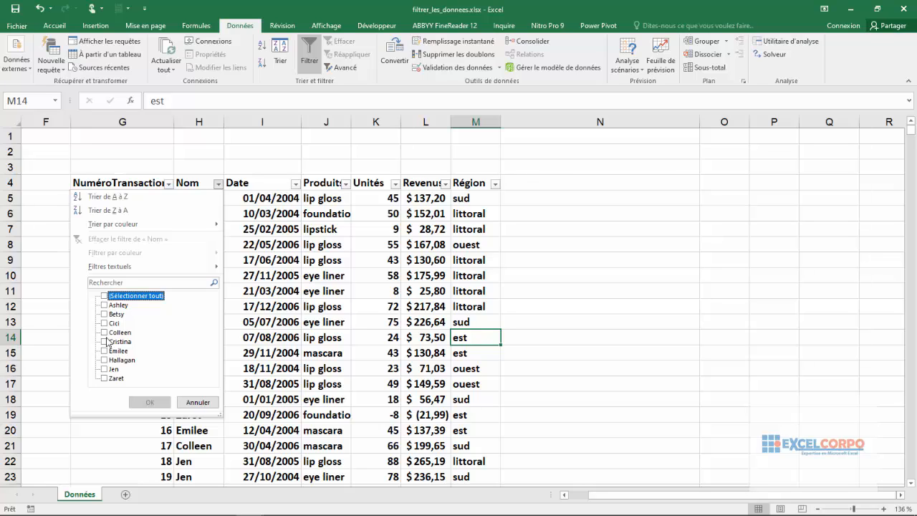
pyautogui.click(103, 369)
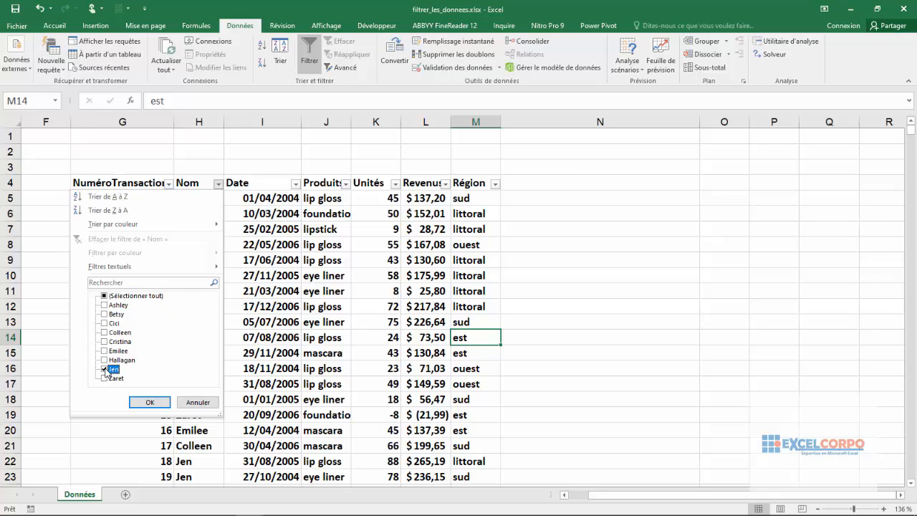
pyautogui.click(150, 402)
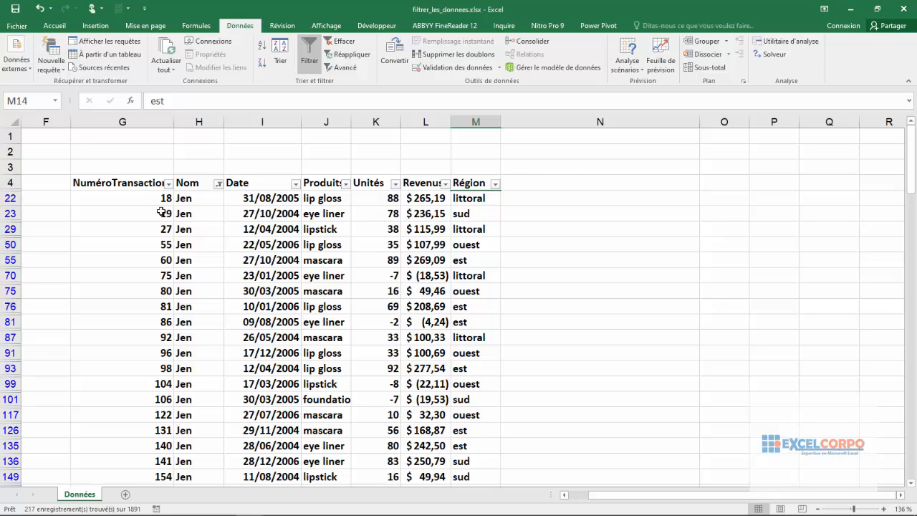
# Step: Narrow the filtered records further by keeping only lipstick in the Produits column
pyautogui.moveTo(220, 188)
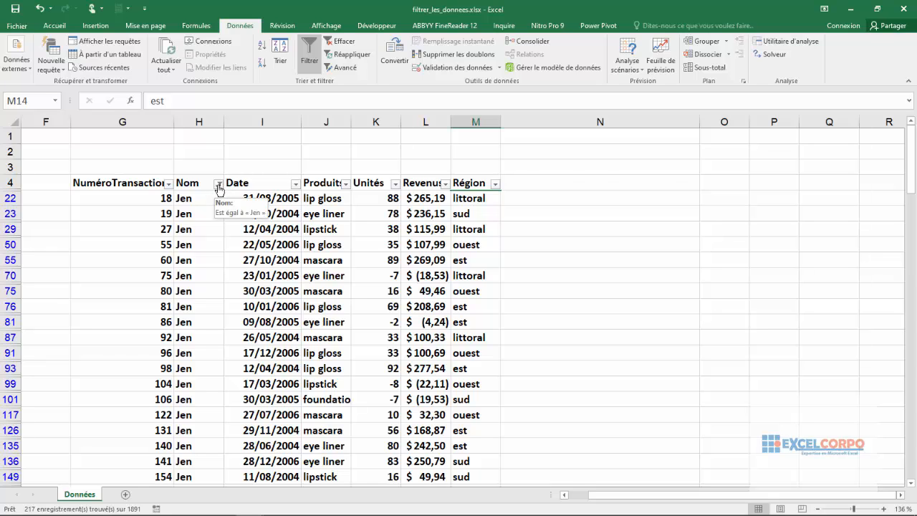
pyautogui.click(346, 184)
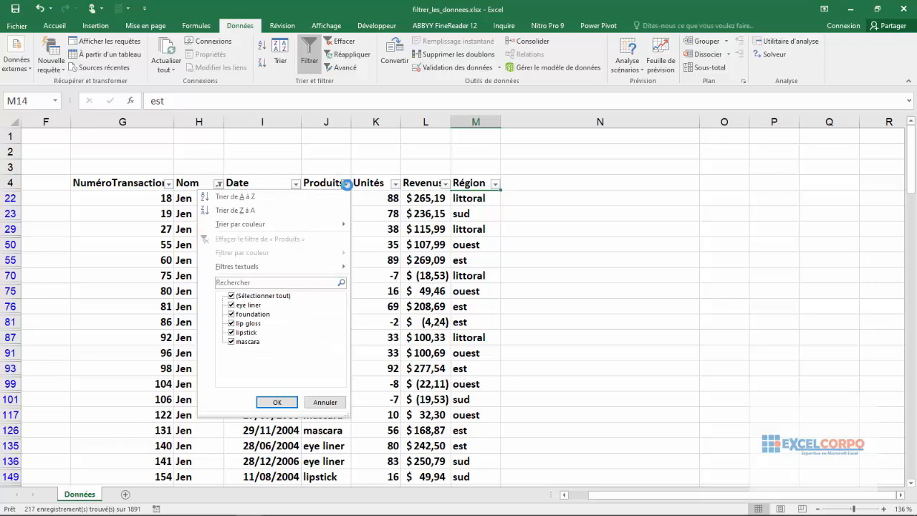
pyautogui.click(232, 296)
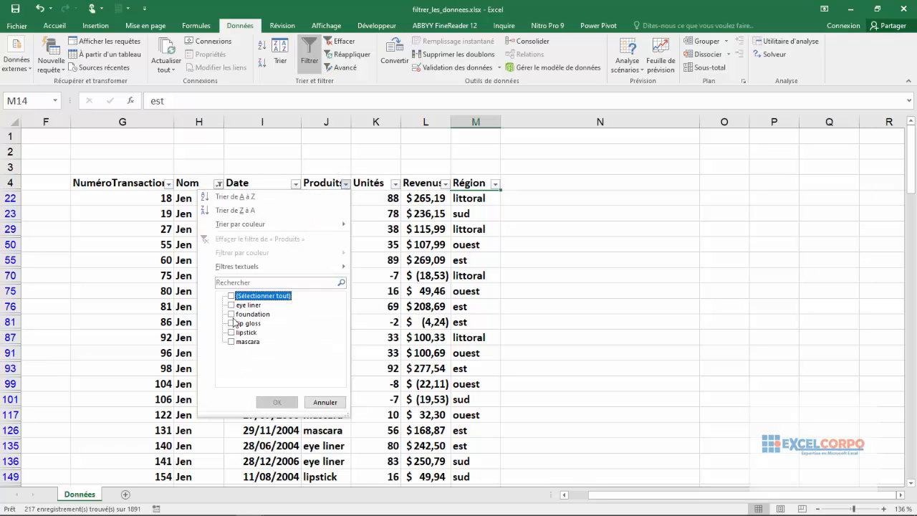
pyautogui.click(232, 333)
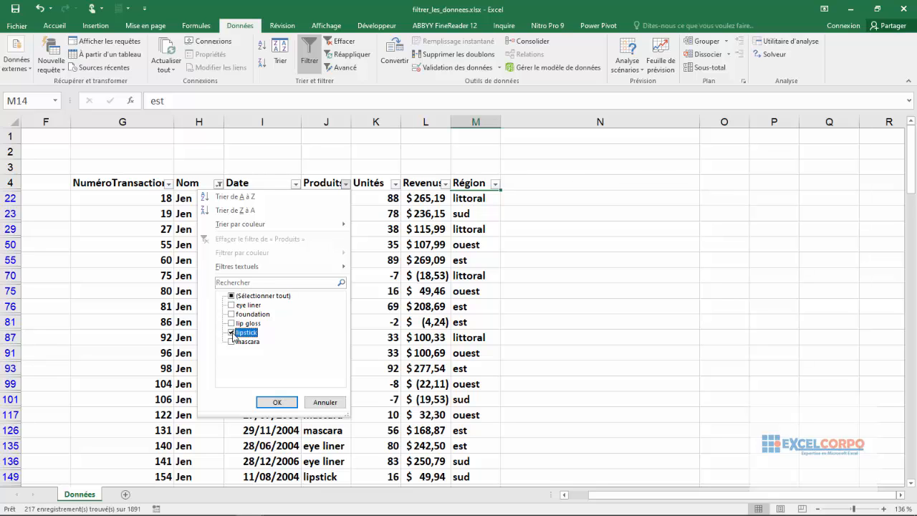
pyautogui.click(282, 402)
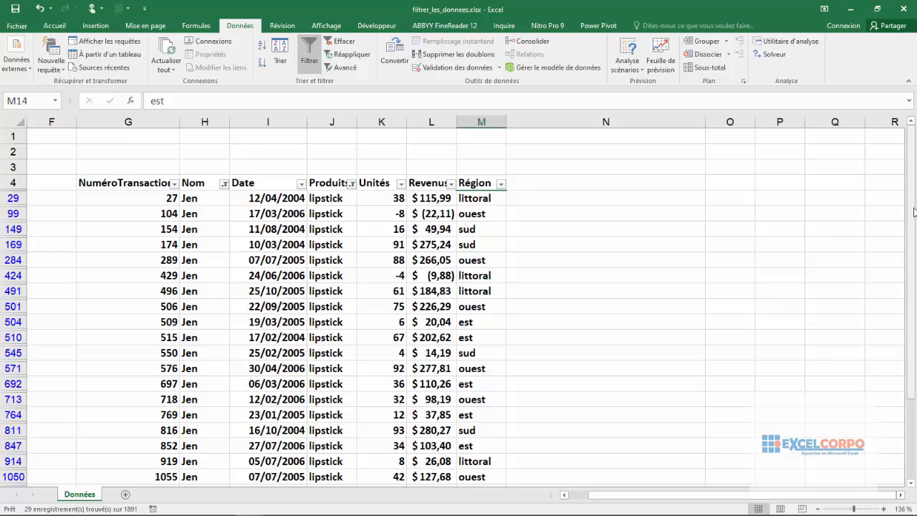
# Step: Add a filter on the Région column that keeps only the est region
pyautogui.moveTo(911, 215)
pyautogui.mouseDown()
pyautogui.moveTo(914, 251)
pyautogui.moveTo(911, 208)
pyautogui.mouseUp()
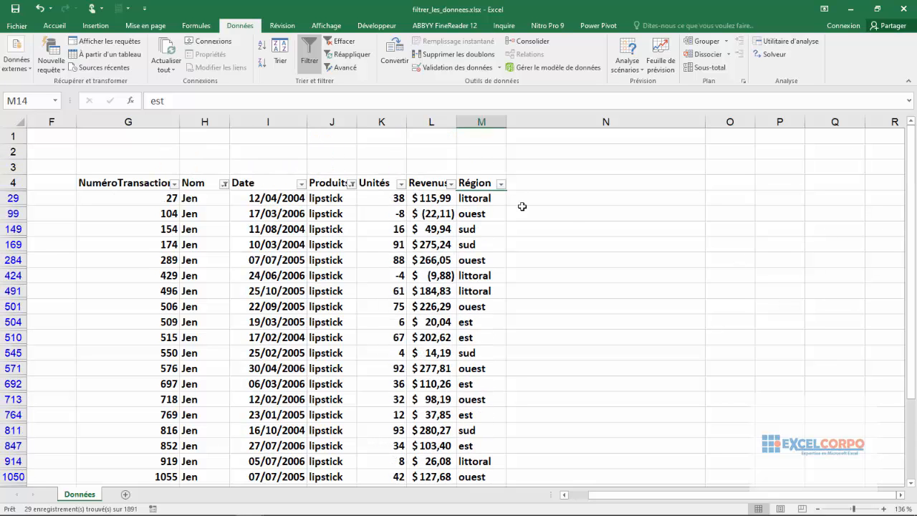
pyautogui.click(501, 184)
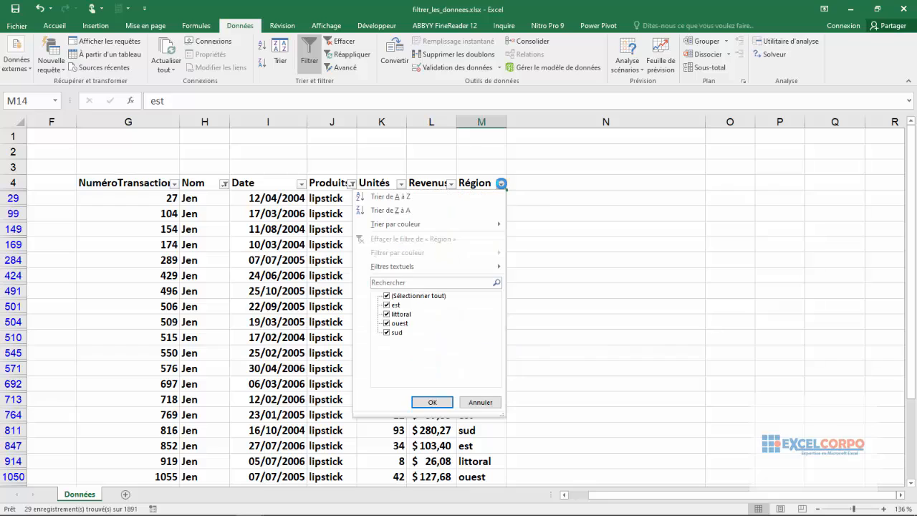
pyautogui.click(386, 296)
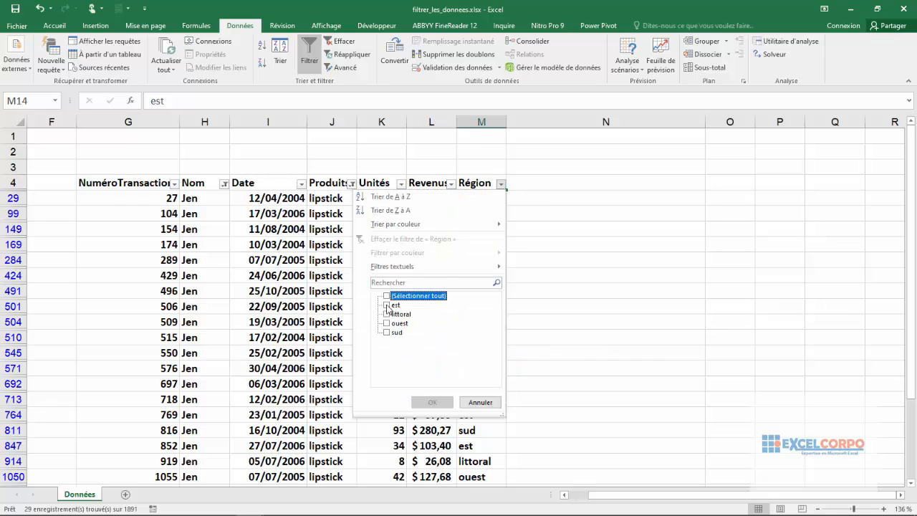
pyautogui.click(387, 304)
pyautogui.click(432, 402)
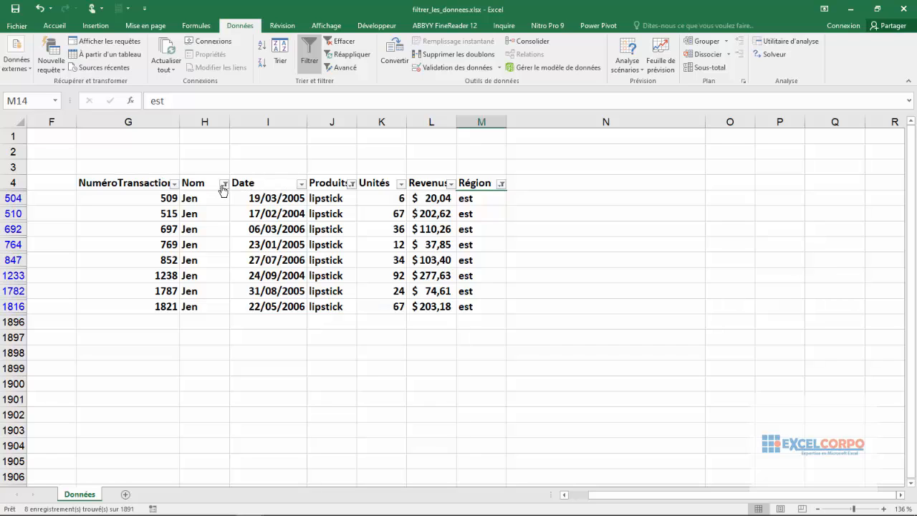
# Step: Check the filter condition applied to the Nom column and select empty cell N510 beside the table
pyautogui.moveTo(223, 189)
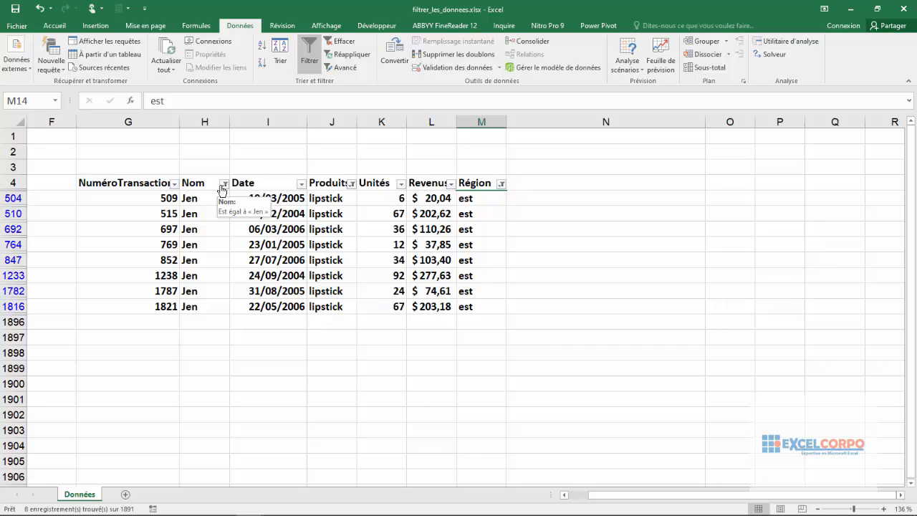
pyautogui.click(295, 171)
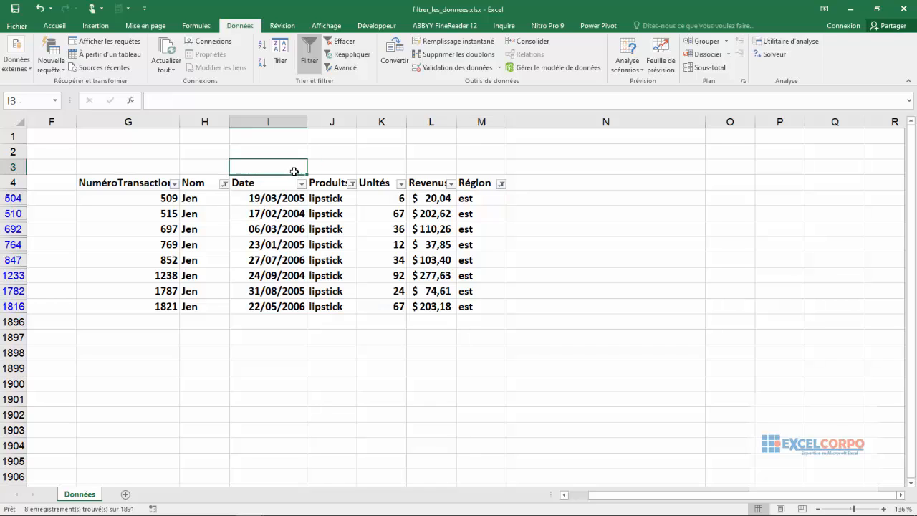
pyautogui.click(522, 215)
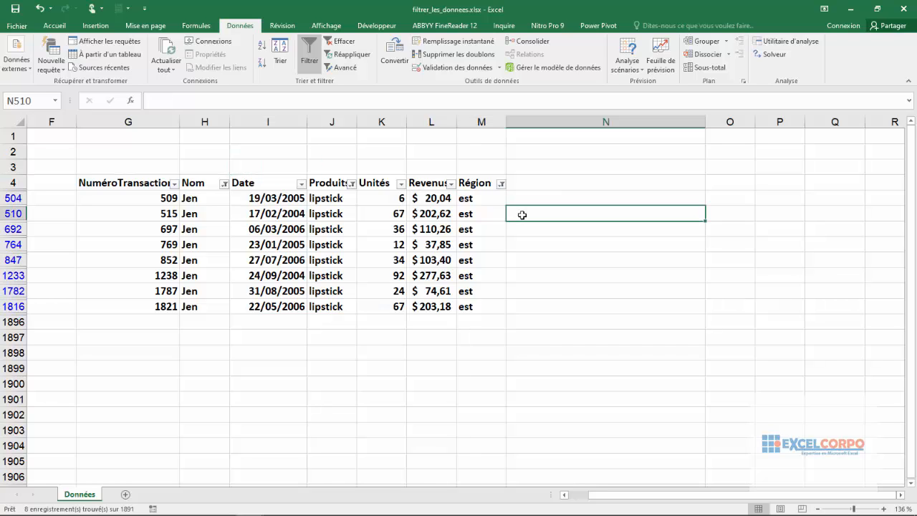